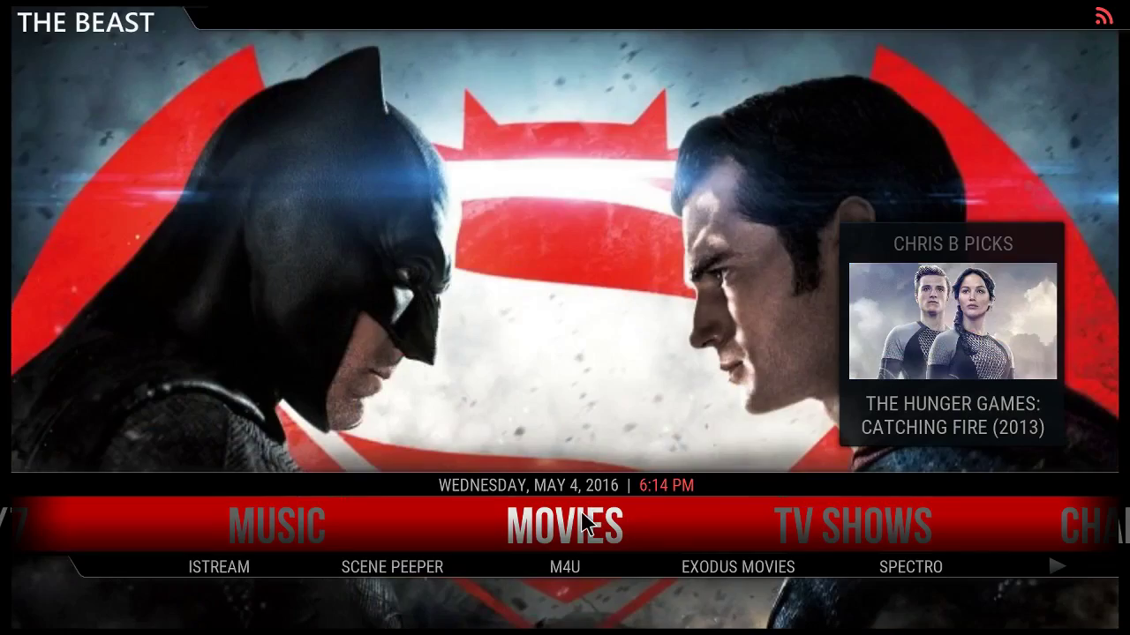
Scroll through the Chris B Picks movies, then move the home menu to TV Shows.
mouse_move(927, 285)
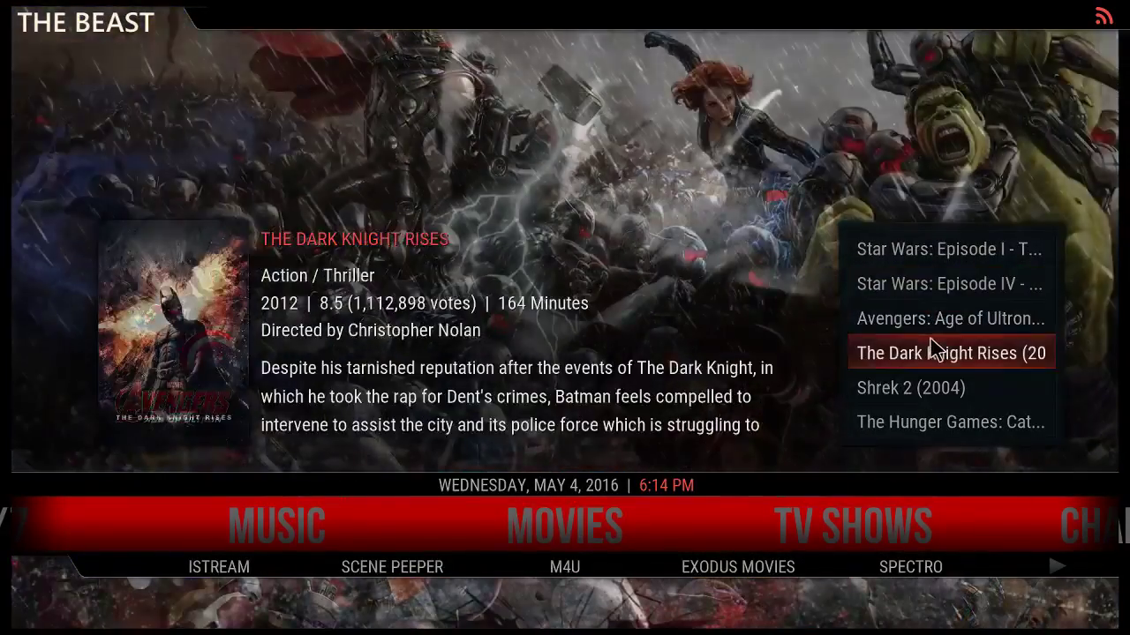
scroll(933, 353, down, 2)
scroll(932, 351, down, 7)
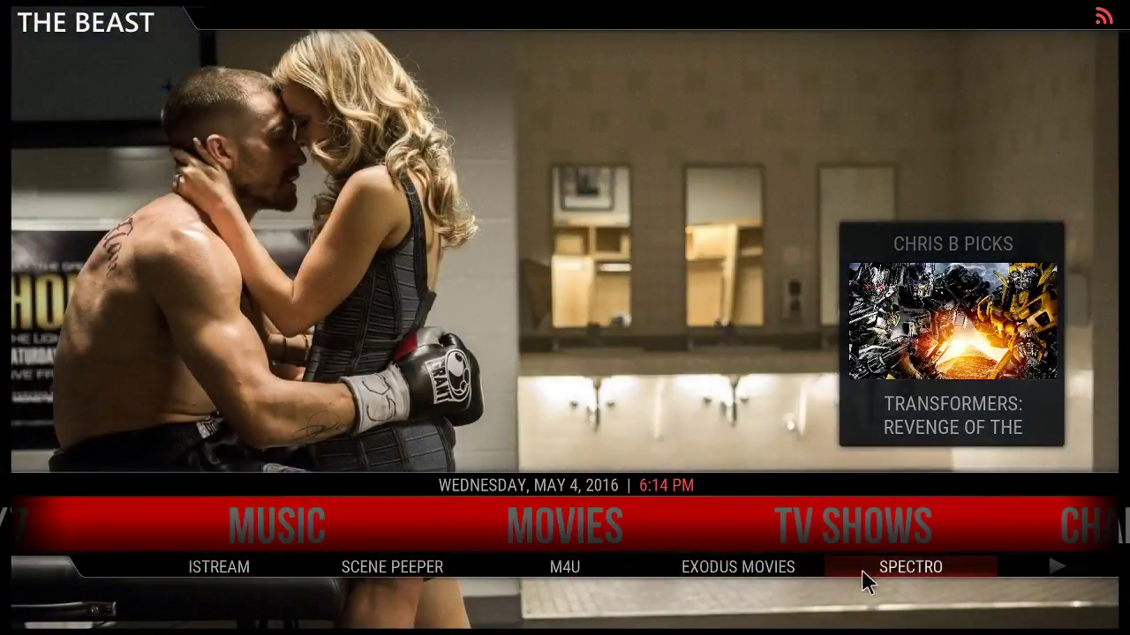
scroll(620, 542, down, 1)
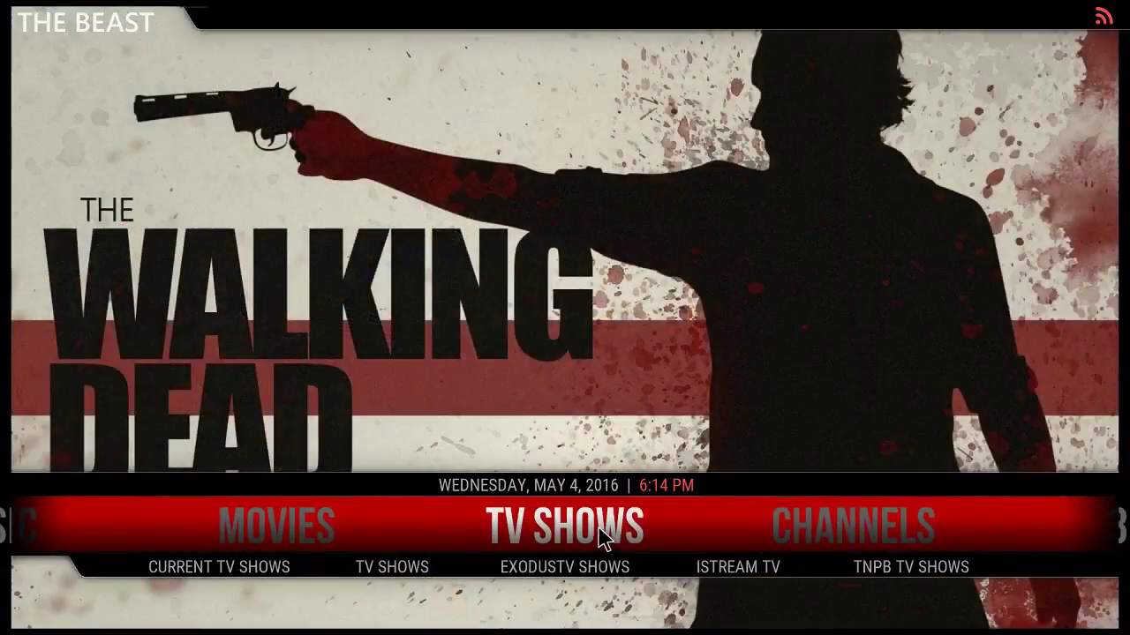
click(604, 538)
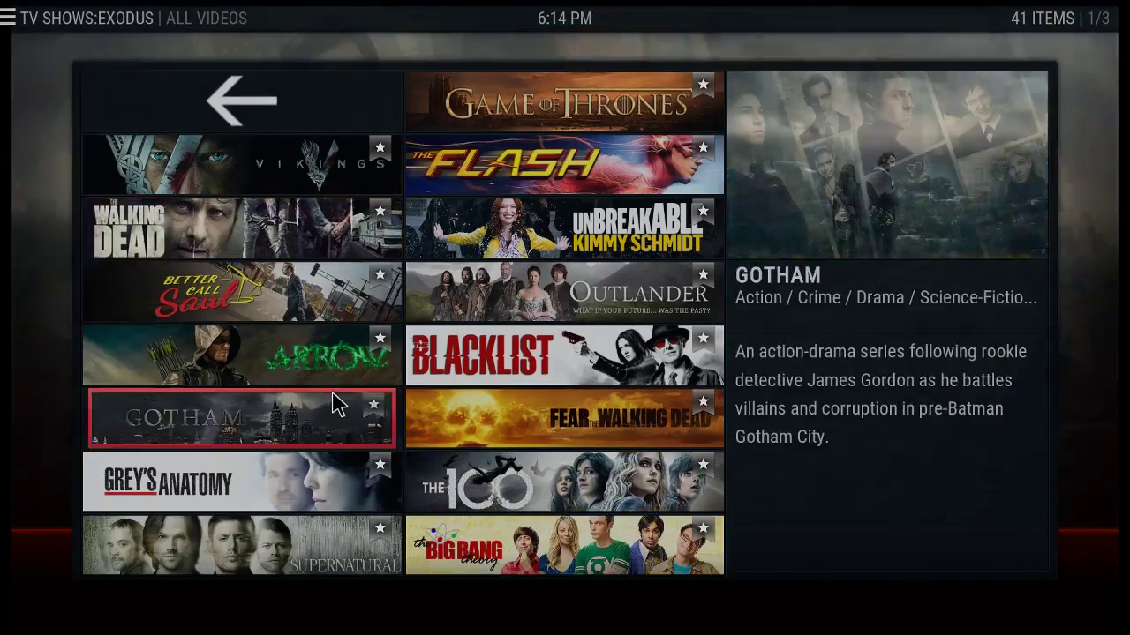
scroll(335, 403, down, 3)
scroll(335, 404, down, 4)
scroll(336, 403, up, 8)
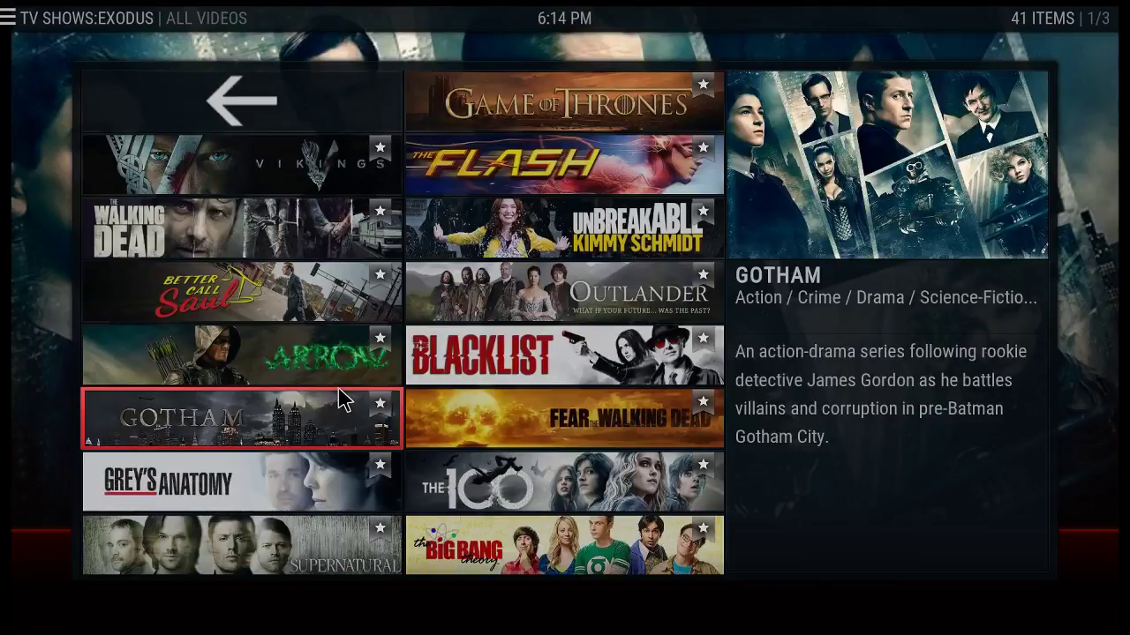
key(Escape)
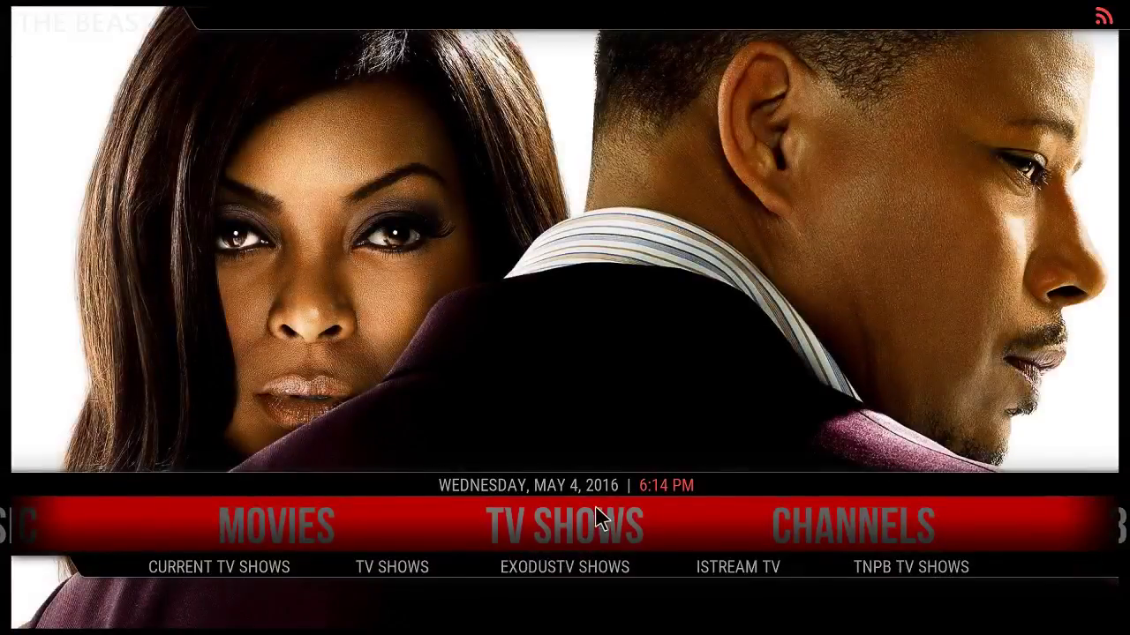
Step the home menu right through Channels, 3PM, Beast Sports and Sky Sports.
key(Right)
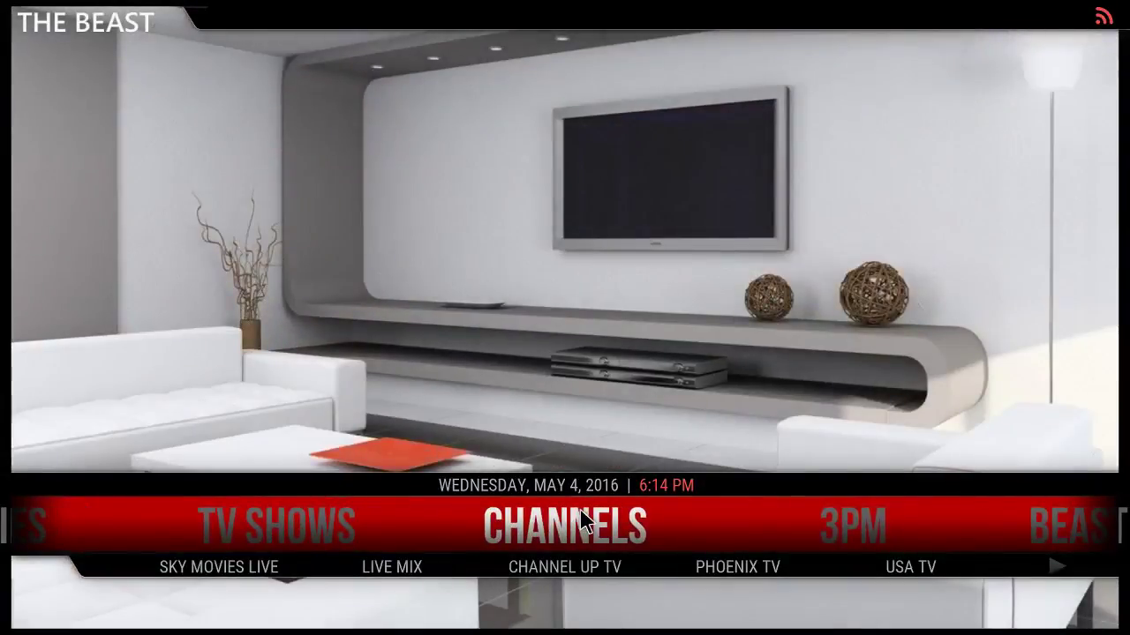
key(Right)
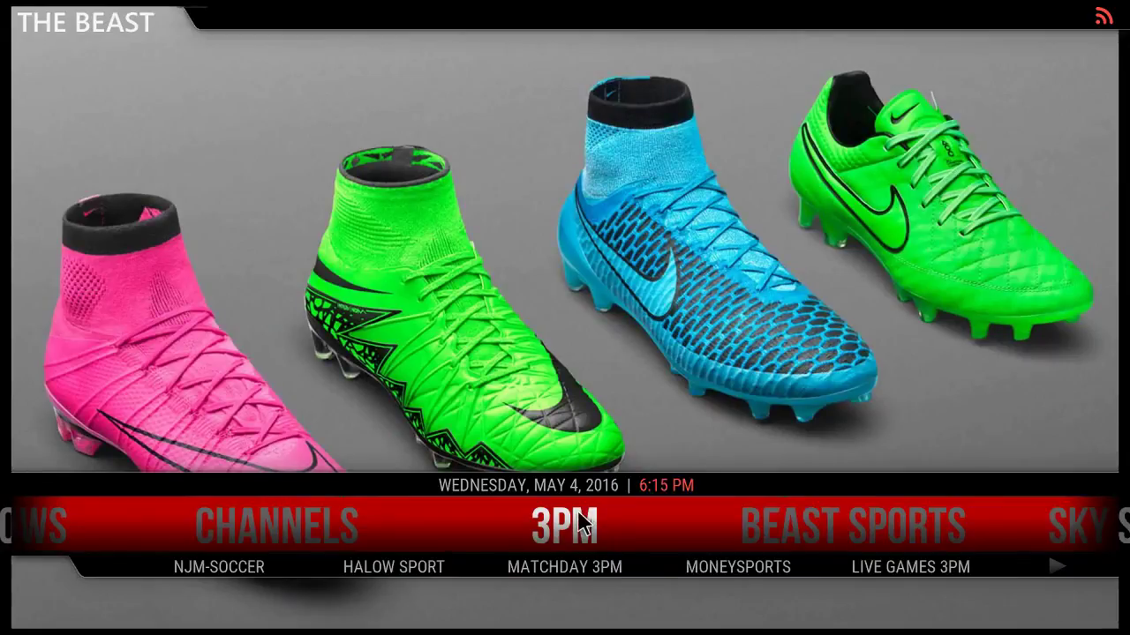
key(Right)
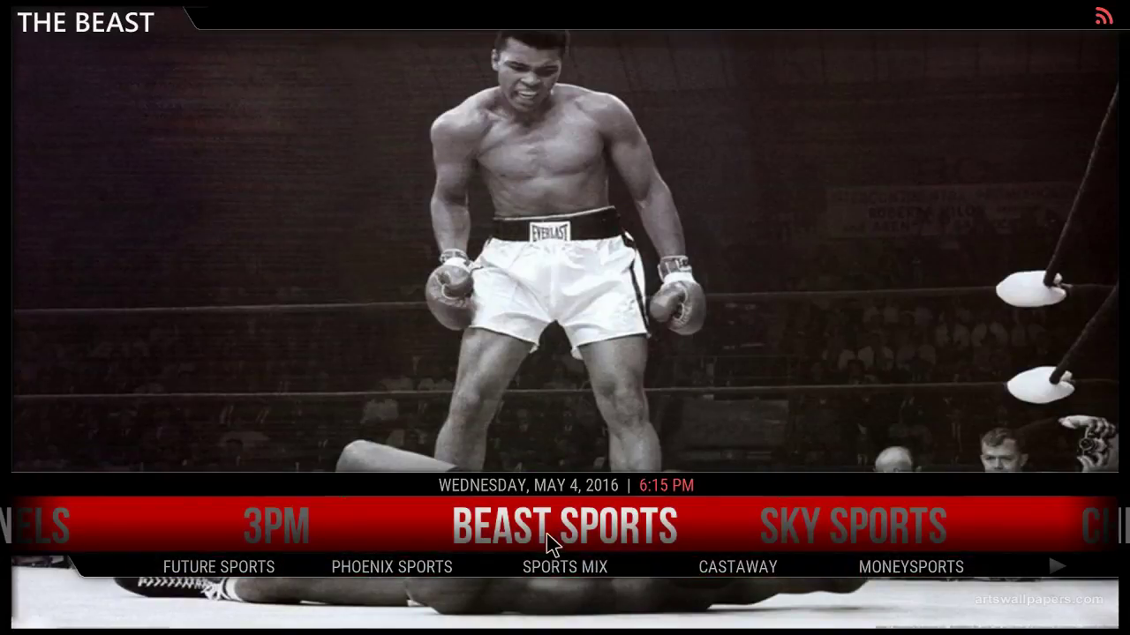
key(Right)
key(Right)
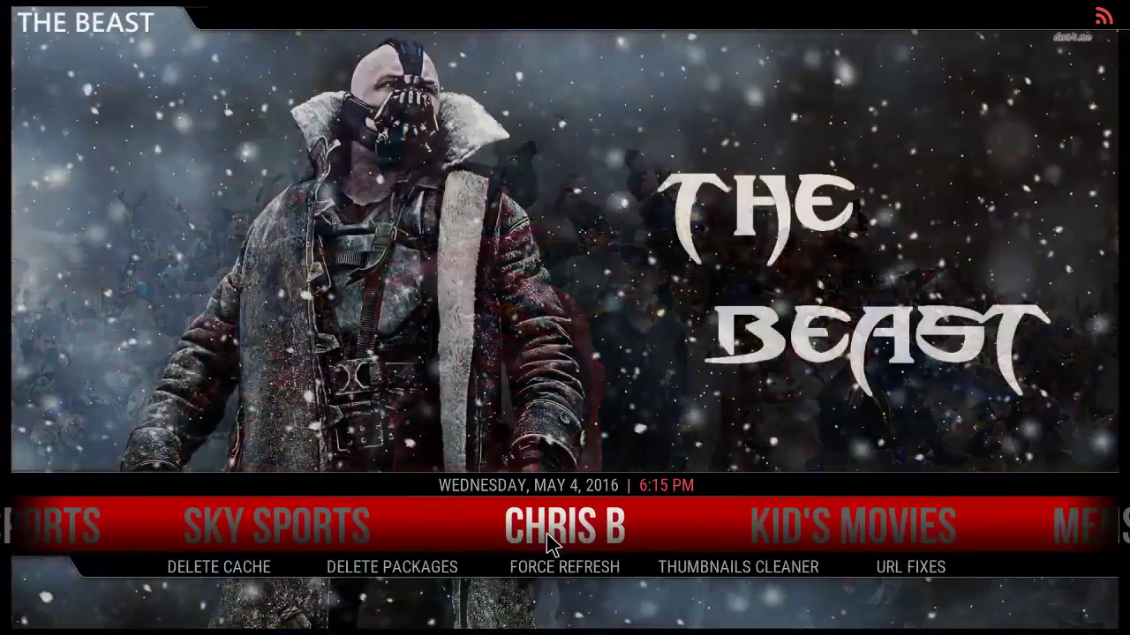
click(549, 540)
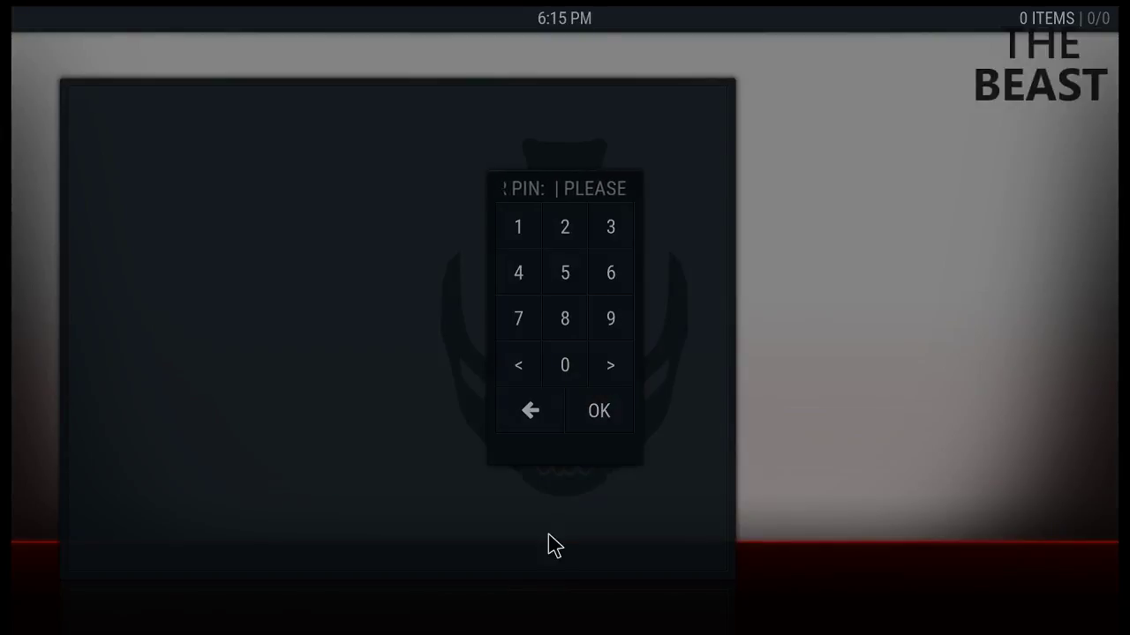
key(Return)
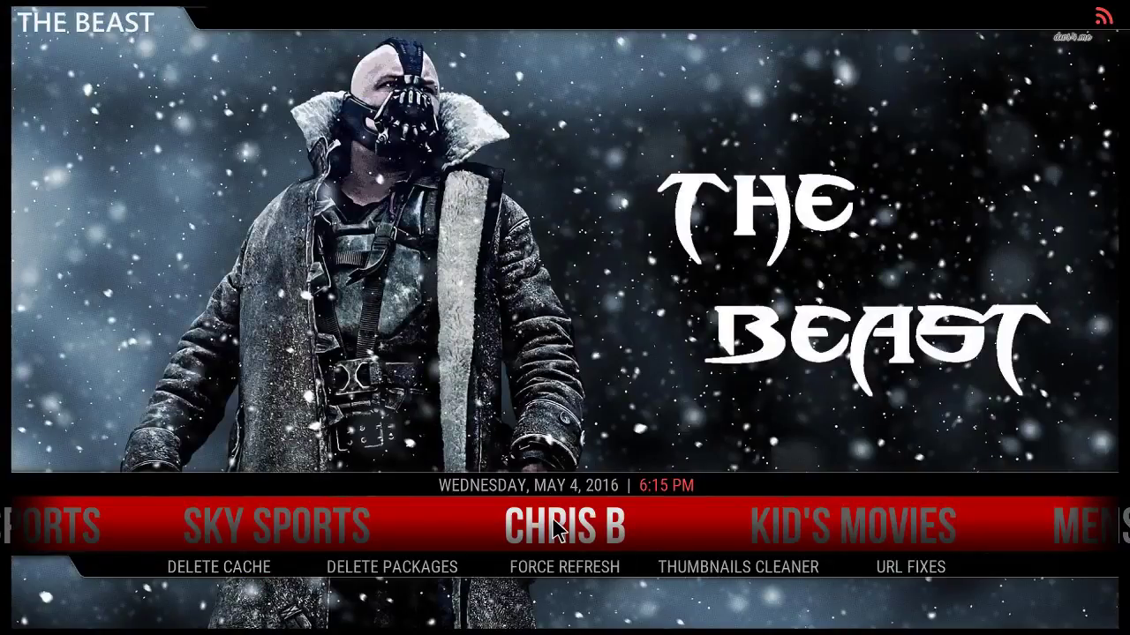
Scroll The Beast menu past Programs, Power and 24/7 until the default Kodi home appears.
scroll(558, 528, down, 1)
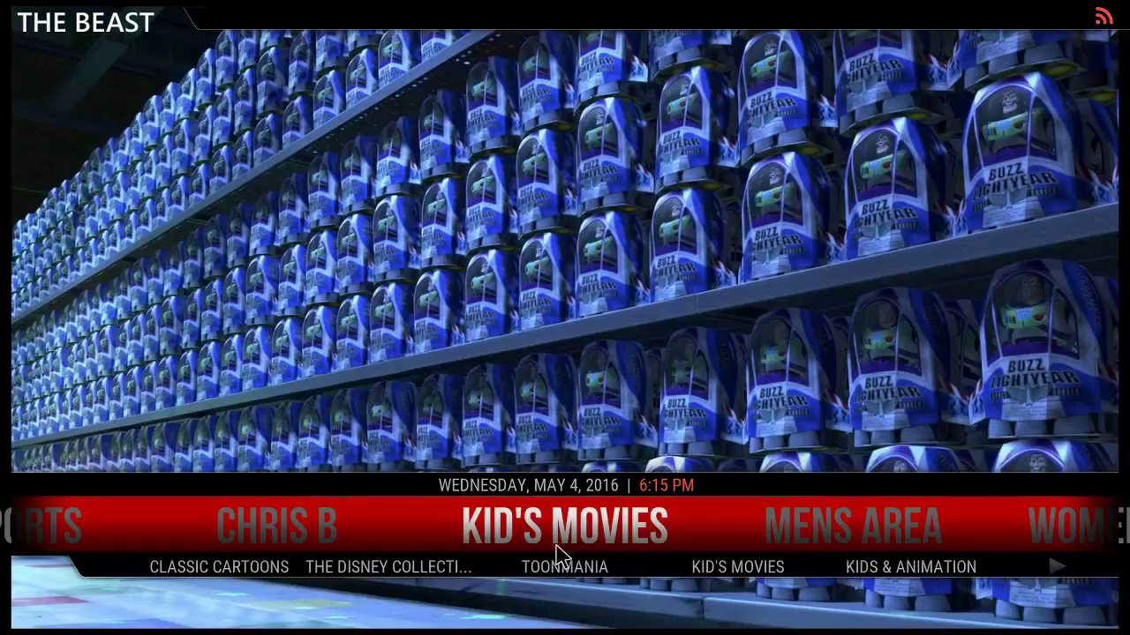
scroll(565, 535, down, 1)
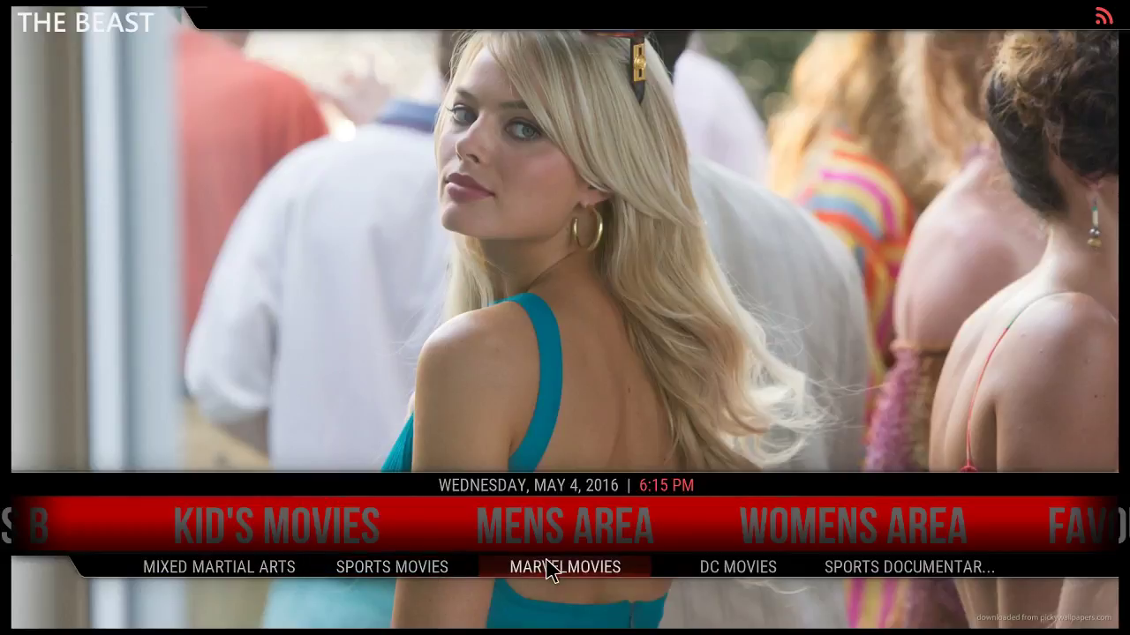
scroll(546, 543, down, 1)
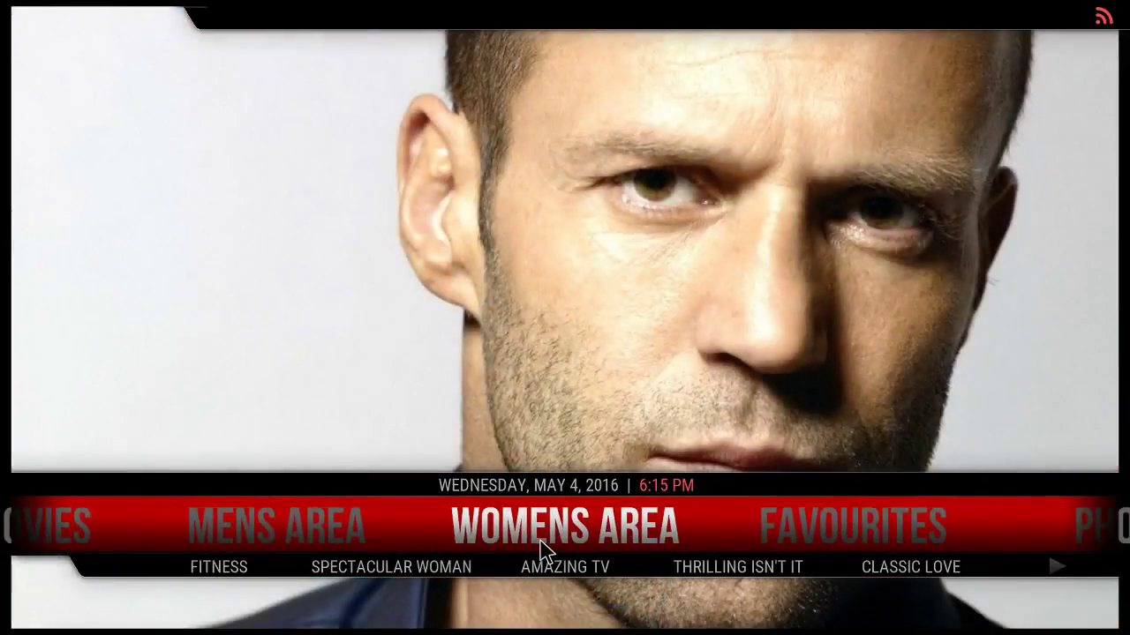
scroll(543, 549, down, 1)
scroll(542, 549, down, 1)
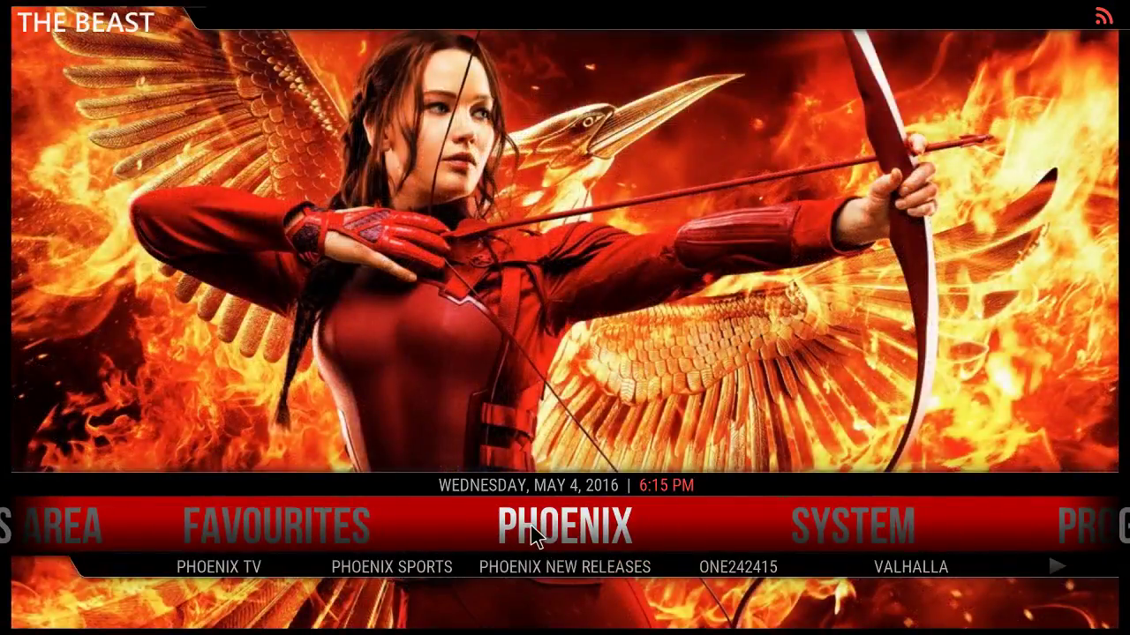
scroll(532, 536, down, 1)
scroll(532, 536, down, 1)
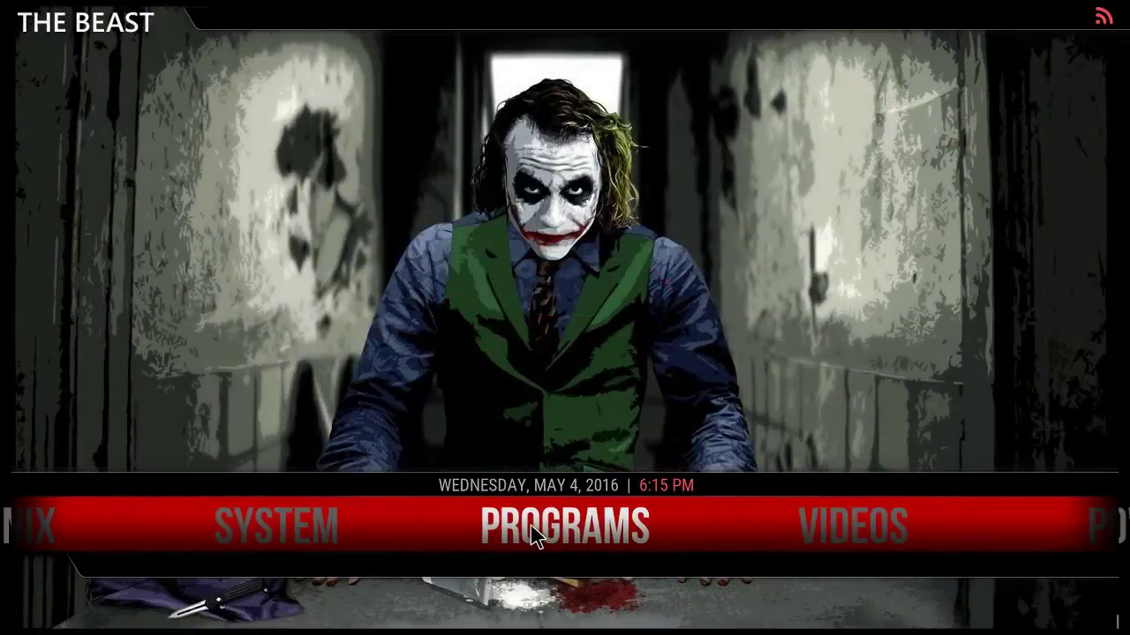
scroll(532, 535, down, 1)
scroll(532, 535, down, 1)
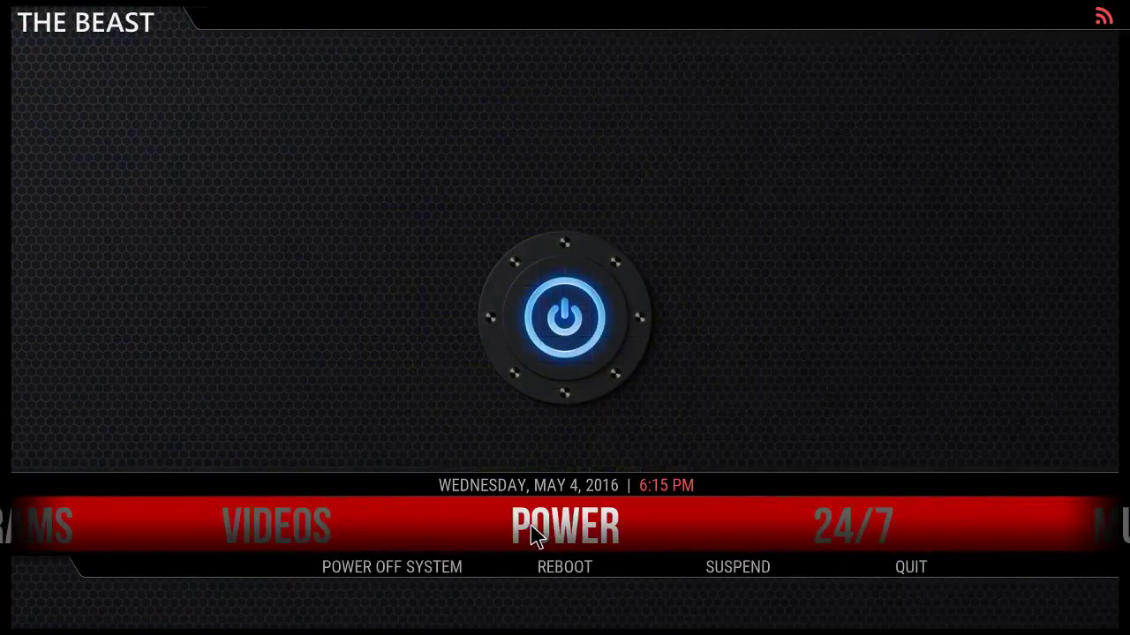
scroll(532, 535, down, 1)
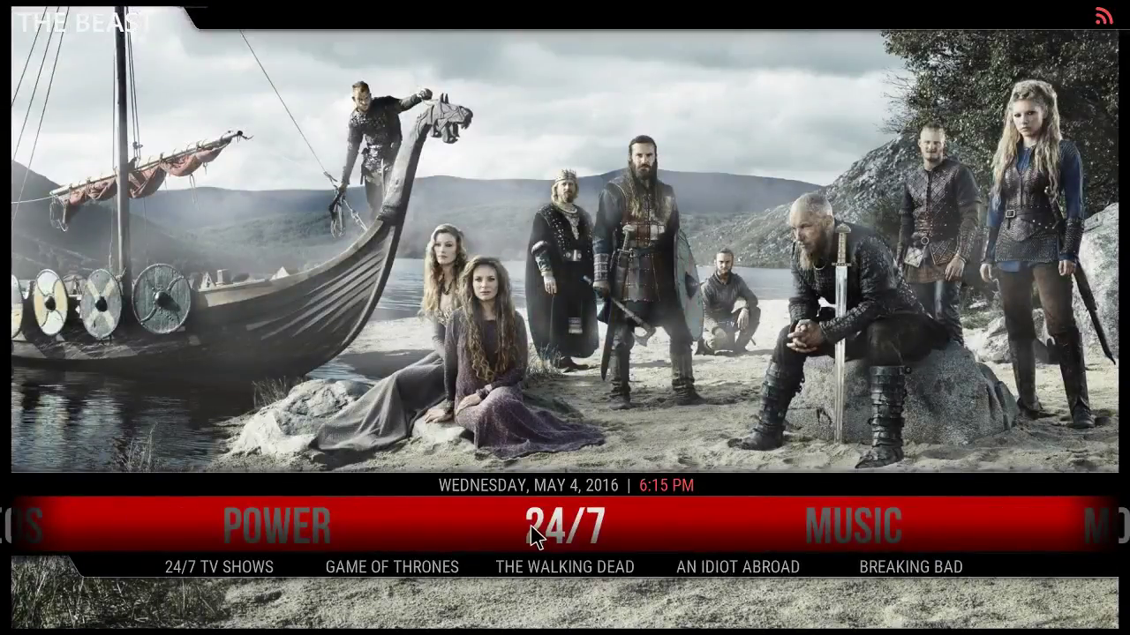
scroll(533, 536, down, 1)
scroll(532, 535, down, 1)
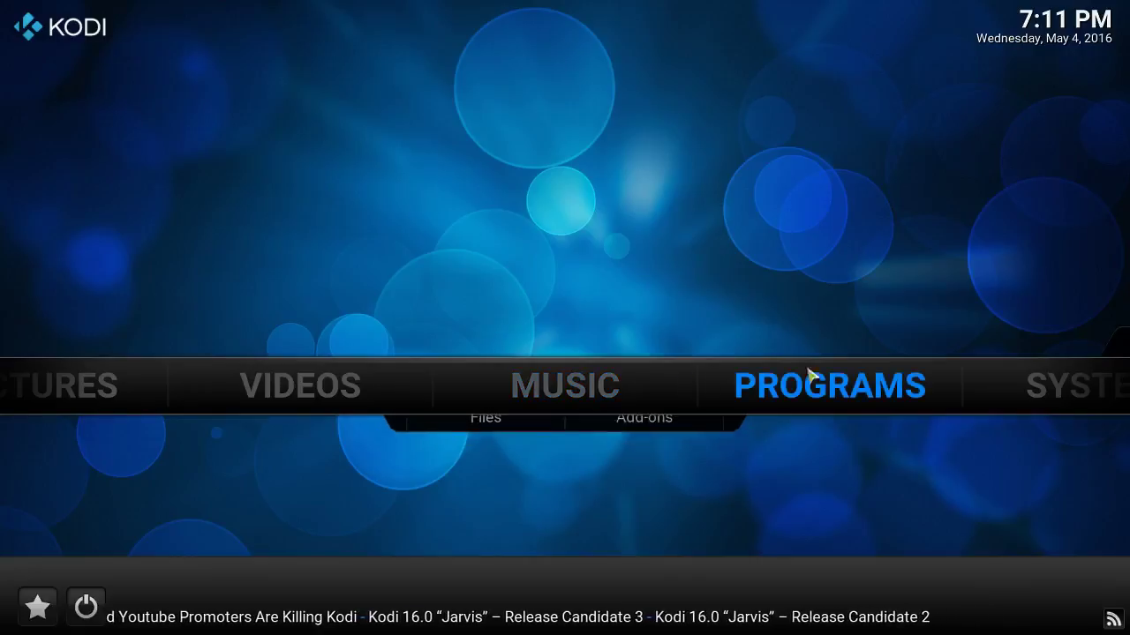
Open System settings from the home menu.
scroll(873, 370, down, 1)
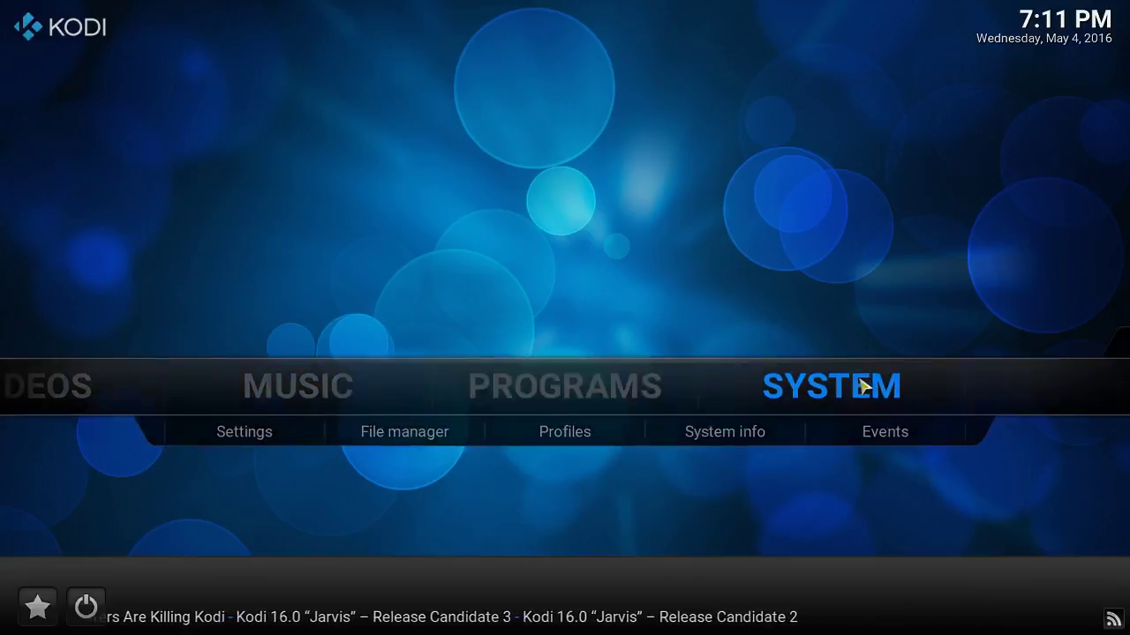
click(867, 381)
Install script.areswizard0.0.40.zip from Desktop > My Kodi Backup, then return home.
click(281, 412)
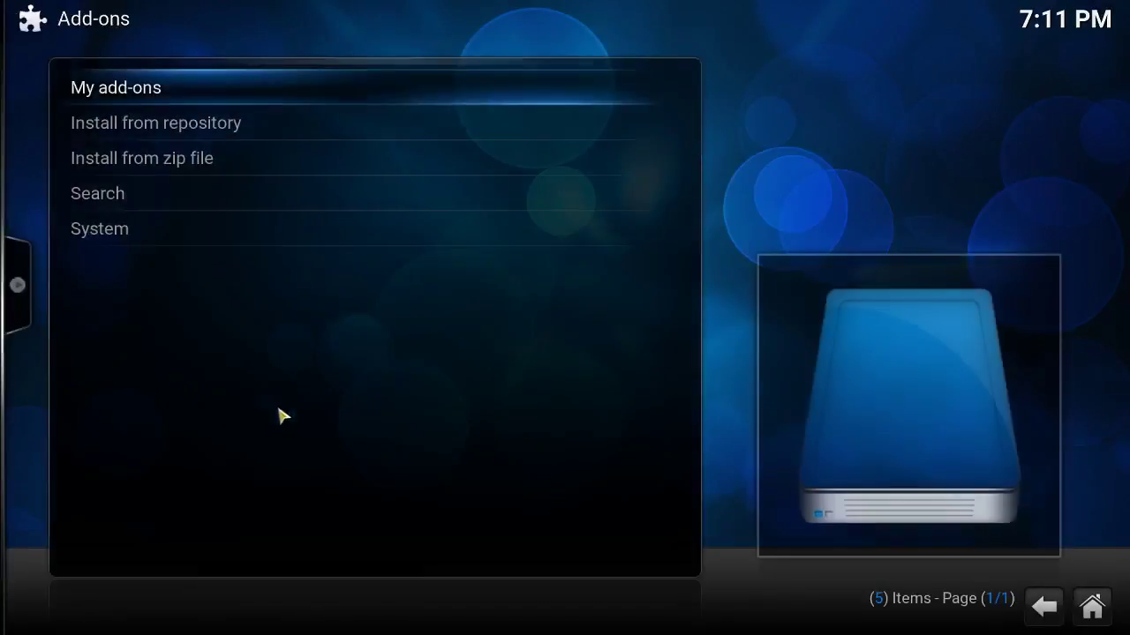
click(176, 158)
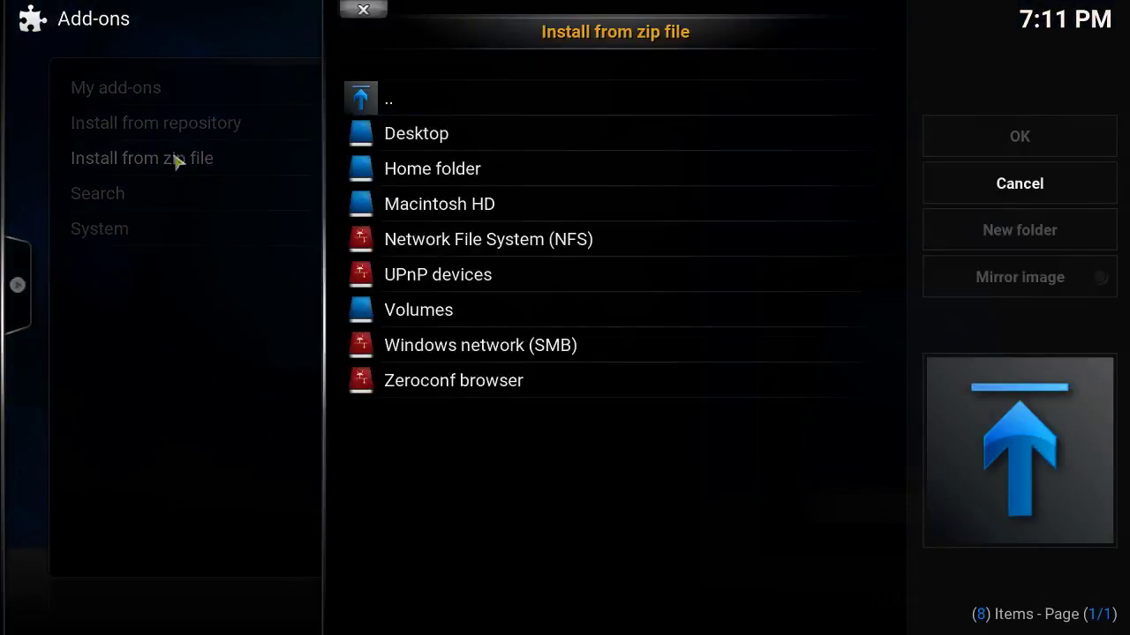
click(392, 133)
click(429, 485)
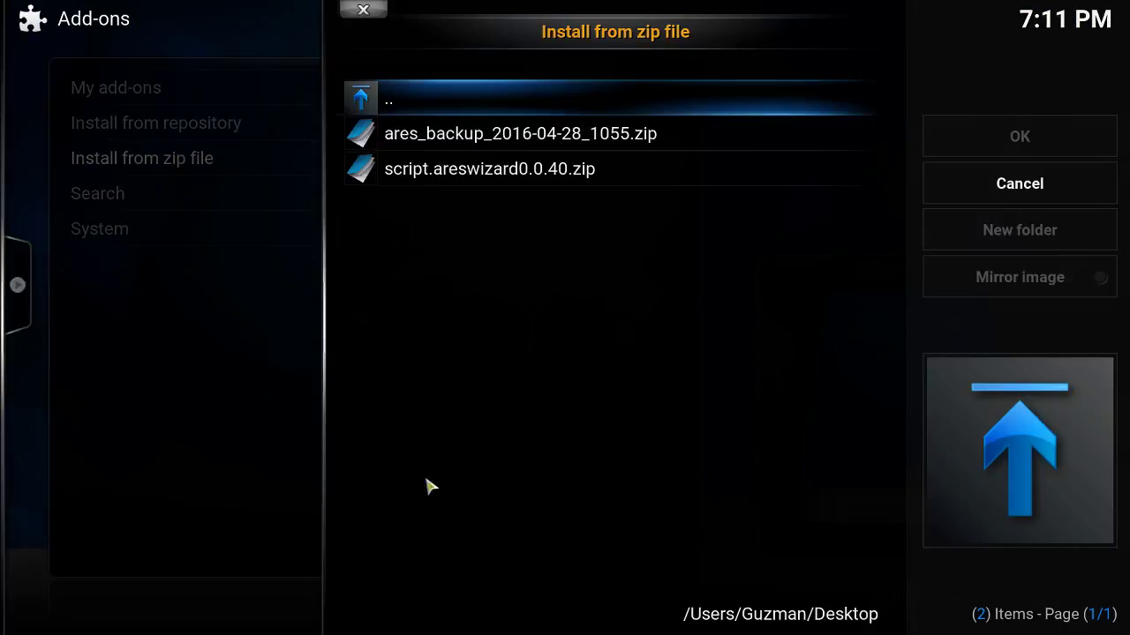
click(434, 175)
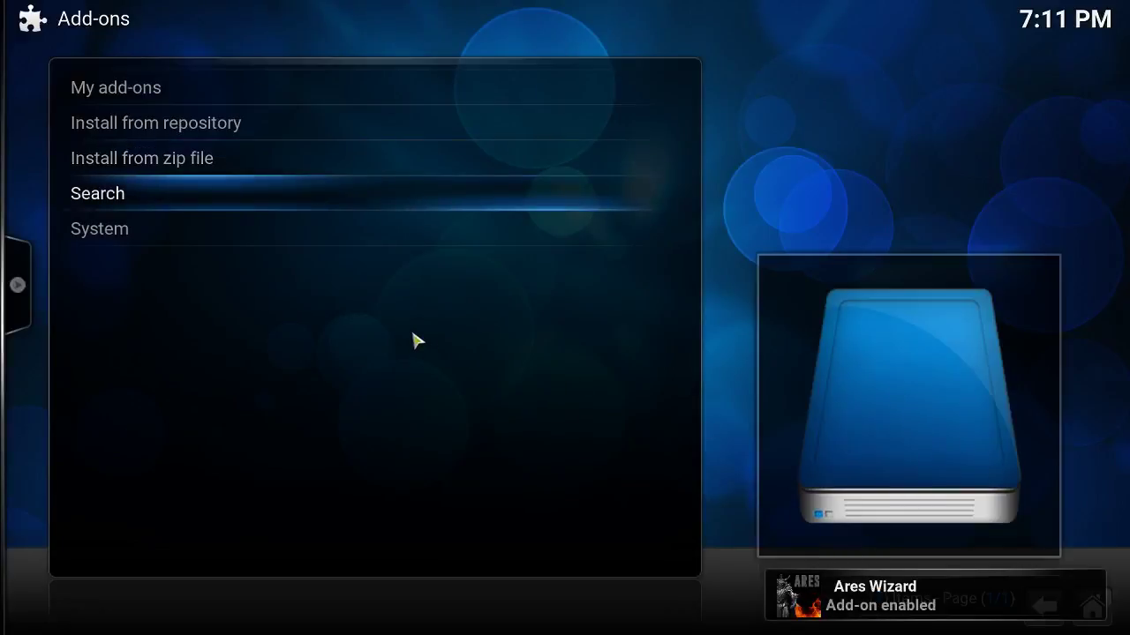
key(Escape)
key(Escape)
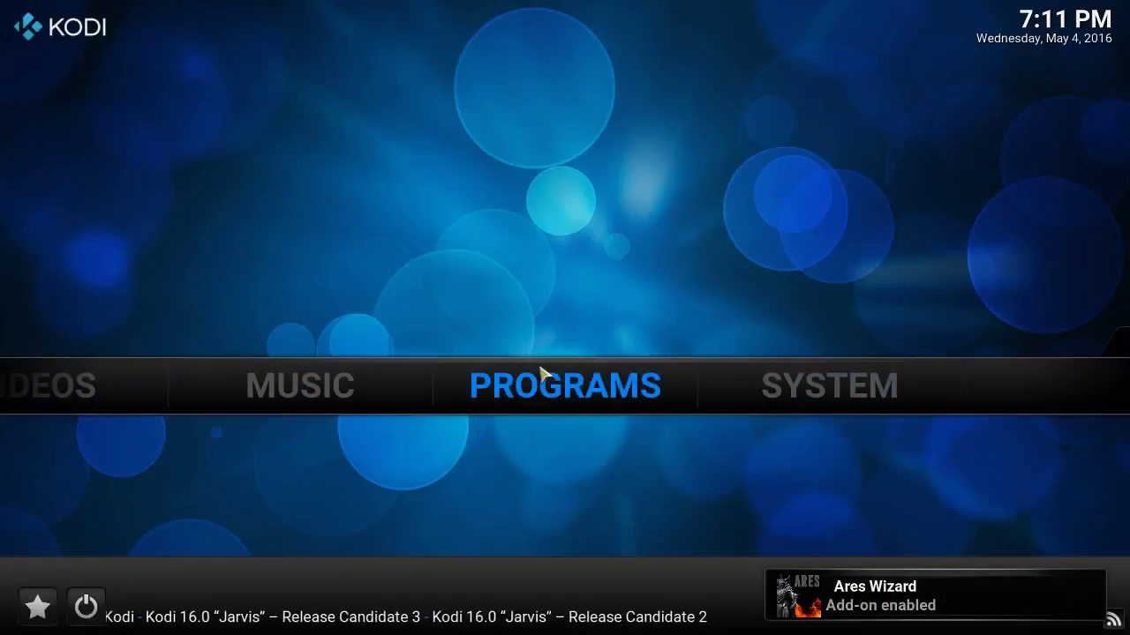
Launch Ares Wizard from the Programs add-ons list.
click(541, 381)
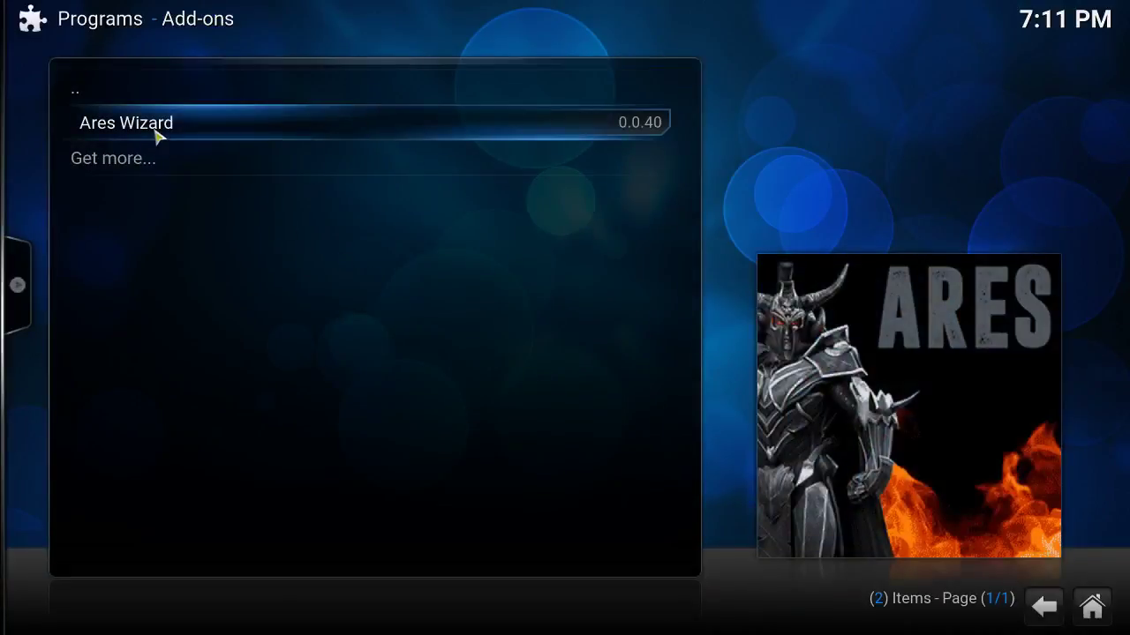
click(159, 134)
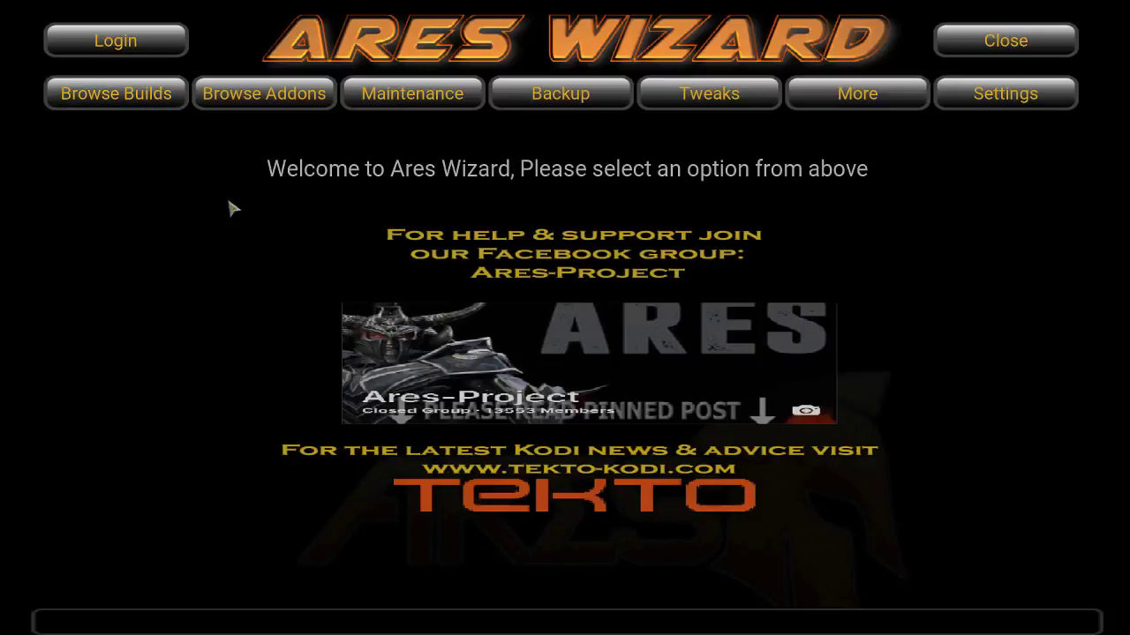
Browse the available builds and open the Chris B builds page.
click(114, 95)
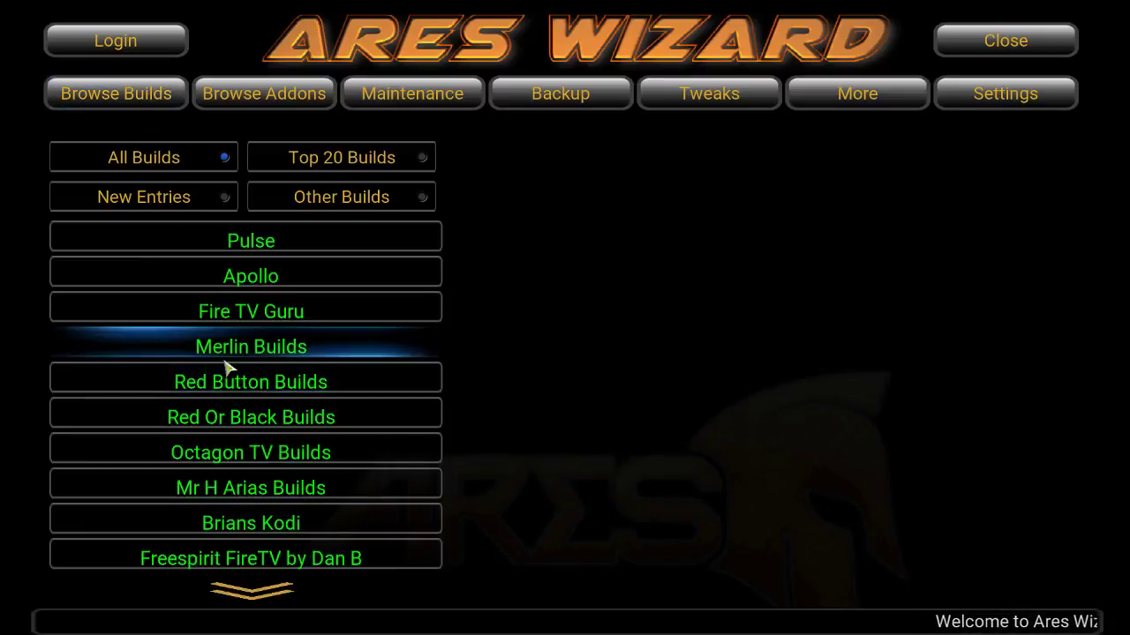
scroll(222, 369, down, 6)
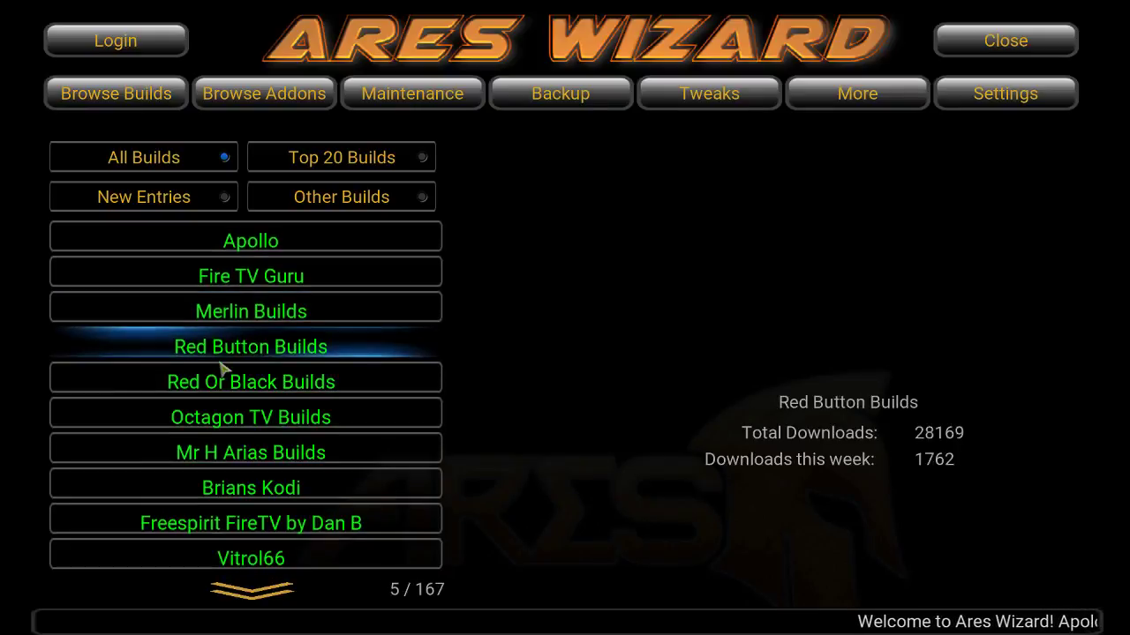
scroll(223, 369, down, 4)
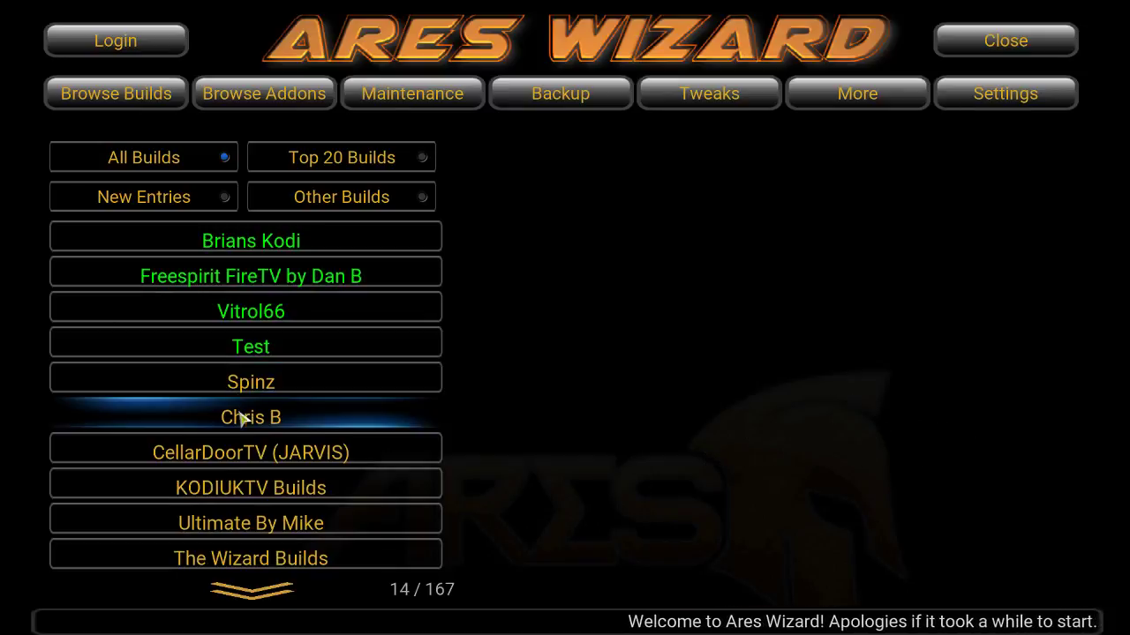
click(241, 417)
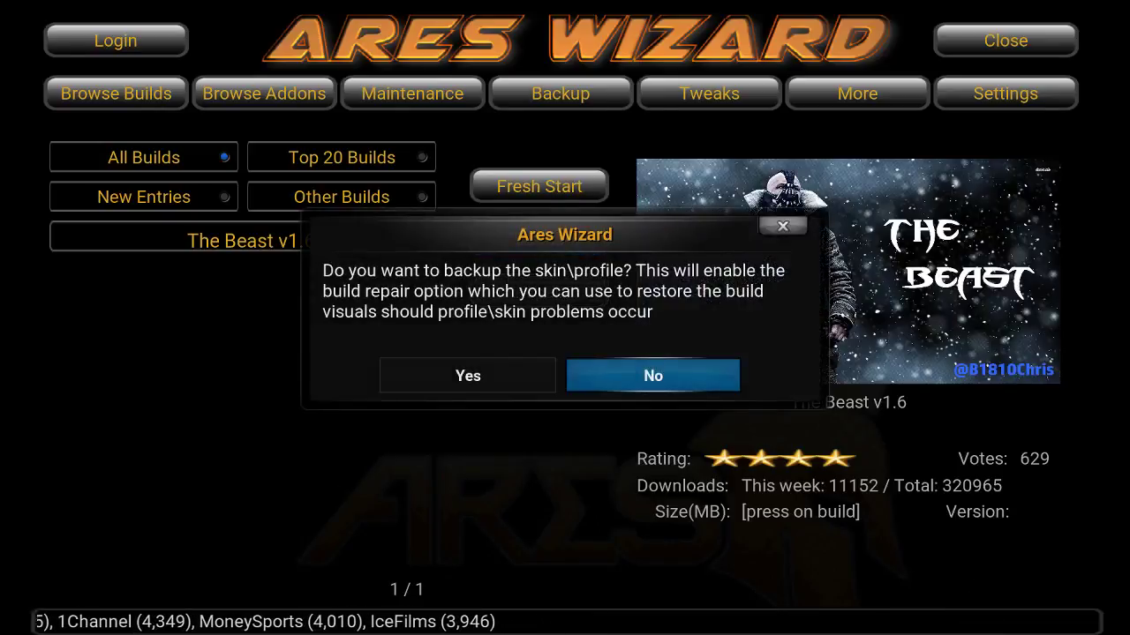
Answer No to backing up the skin and profile.
click(675, 379)
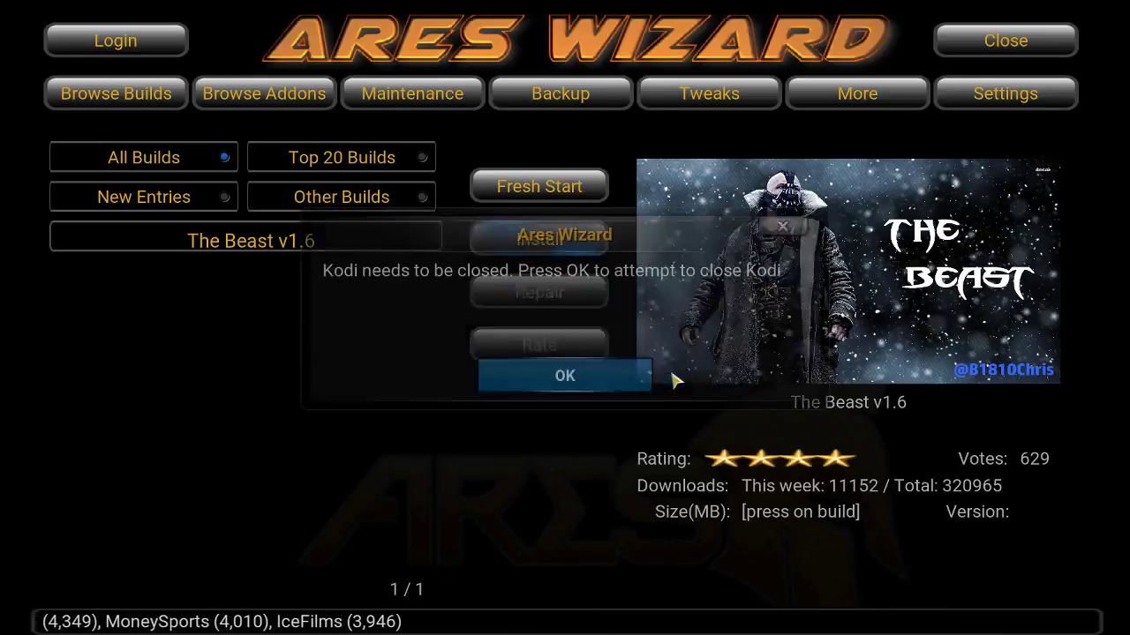